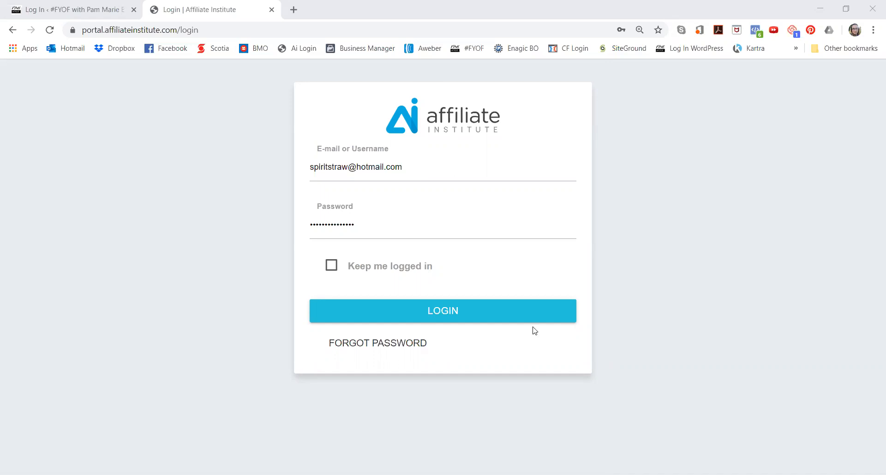
# Switch to the WordPress login page, log in with the filled-in credentials, and start a new page from the Pages list.
pyautogui.click(81, 4)
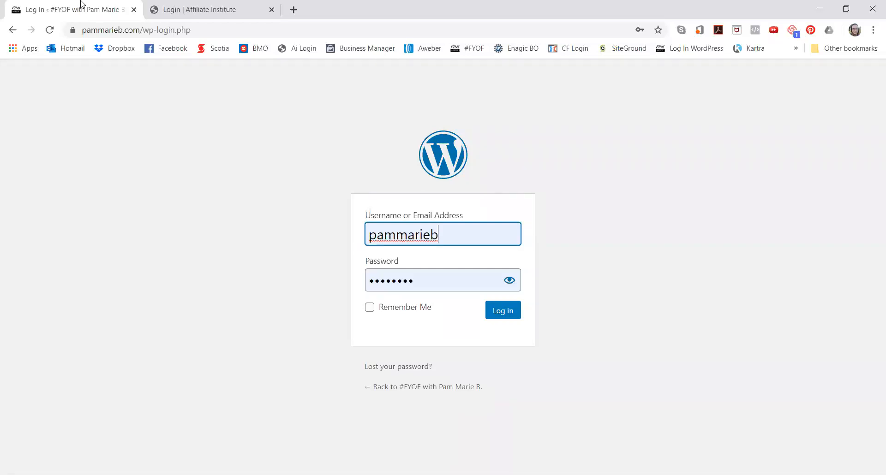
pyautogui.click(502, 313)
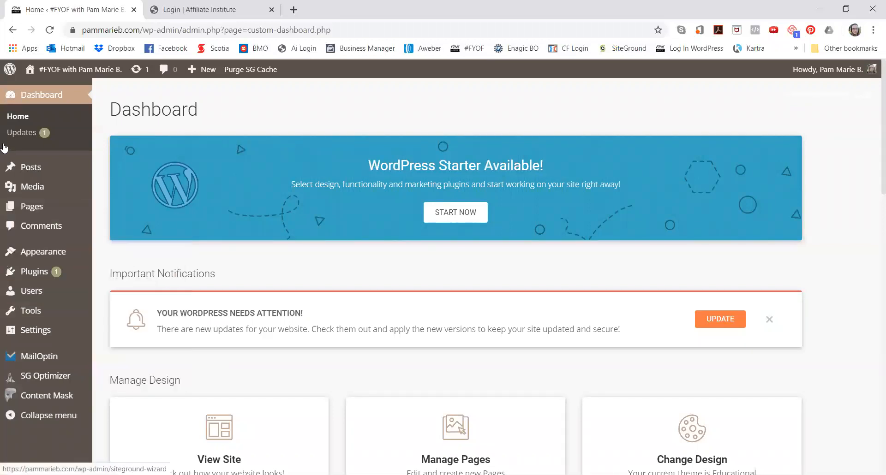
pyautogui.moveTo(22, 169)
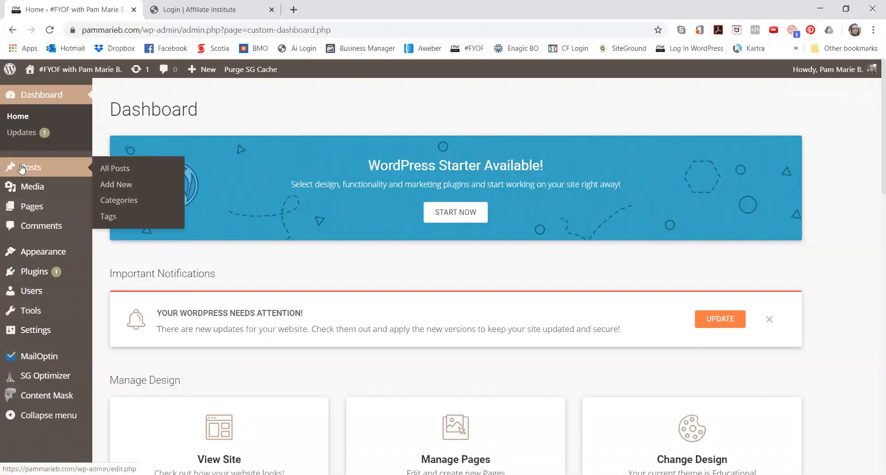
pyautogui.click(35, 208)
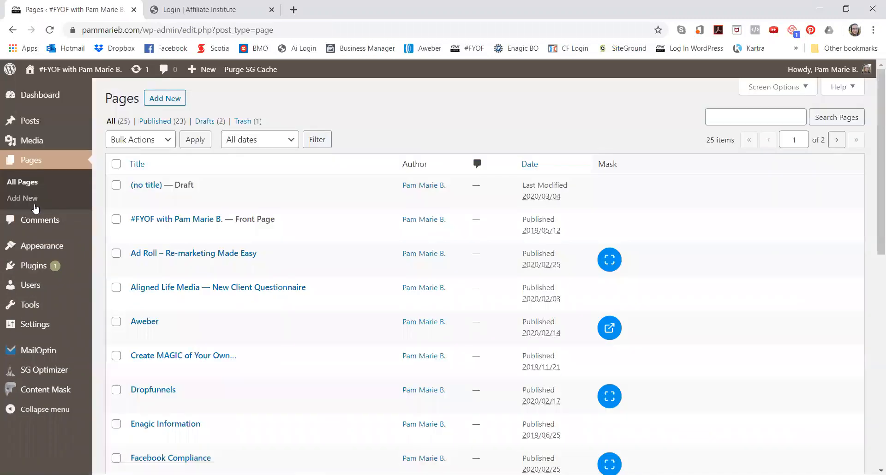
pyautogui.click(157, 105)
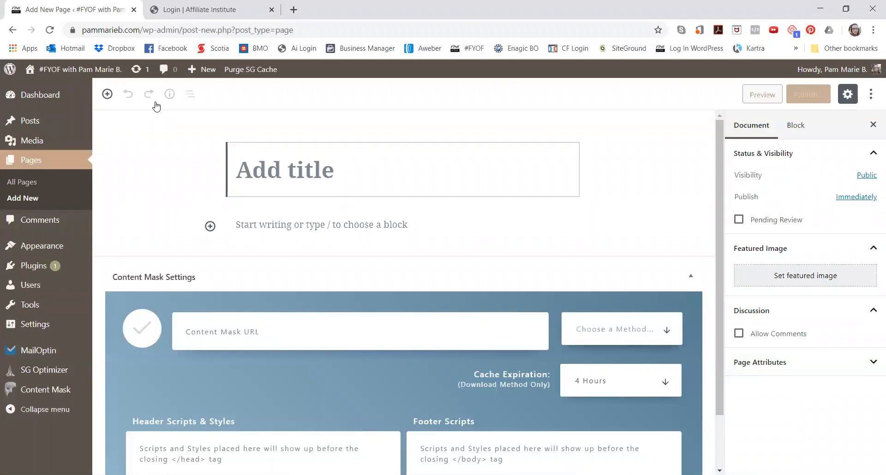
# Search the plugin directory for "content mask" to check the Content Mask plugin.
pyautogui.moveTo(186, 353)
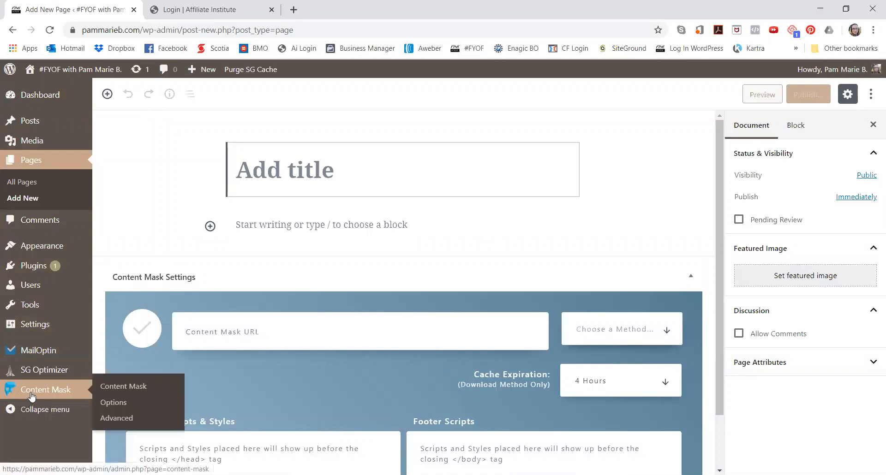
pyautogui.moveTo(19, 271)
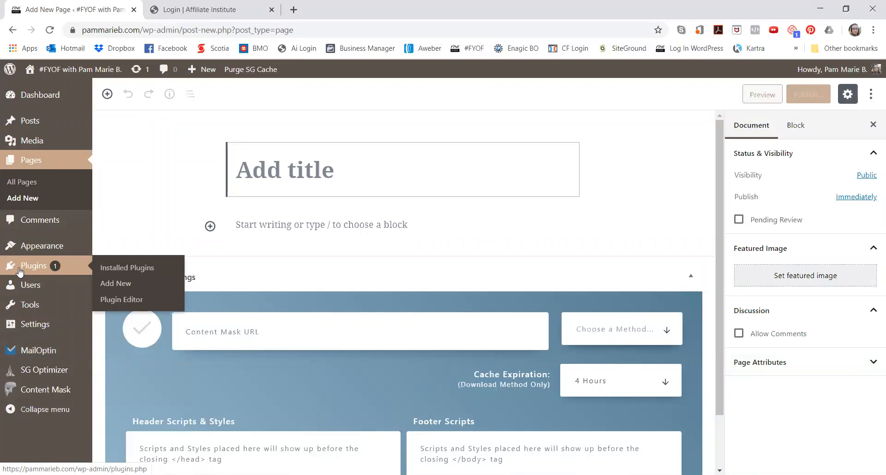
pyautogui.click(20, 271)
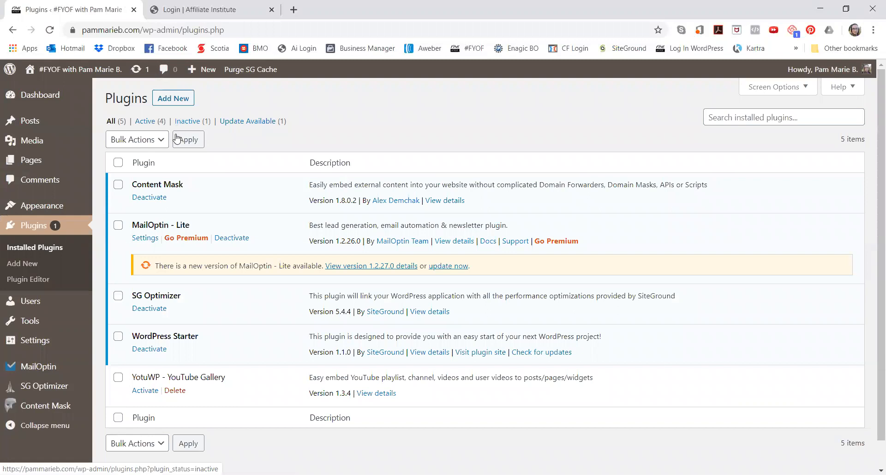
pyautogui.click(174, 100)
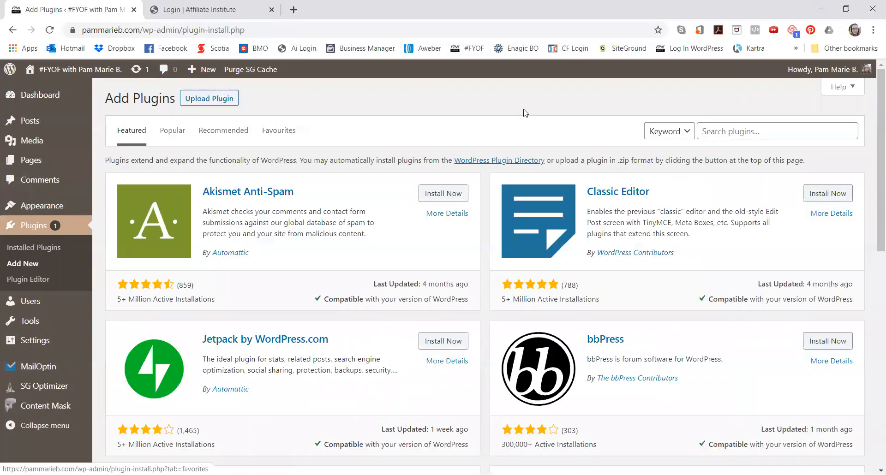
pyautogui.click(724, 131)
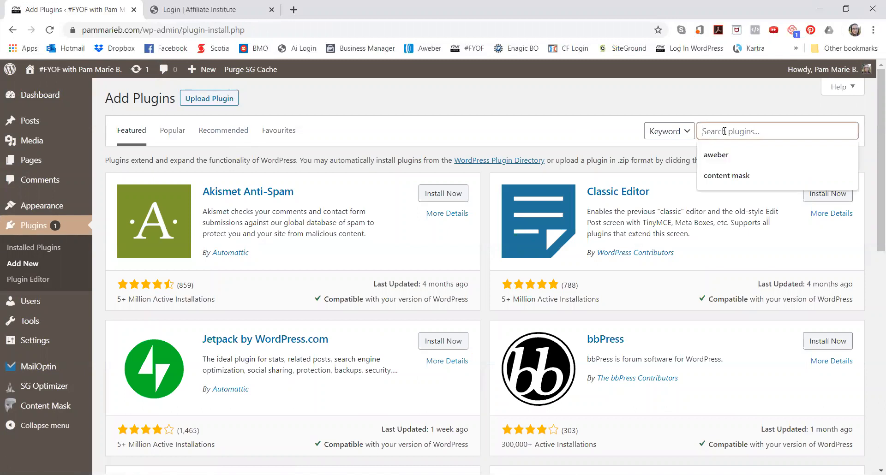
pyautogui.click(718, 178)
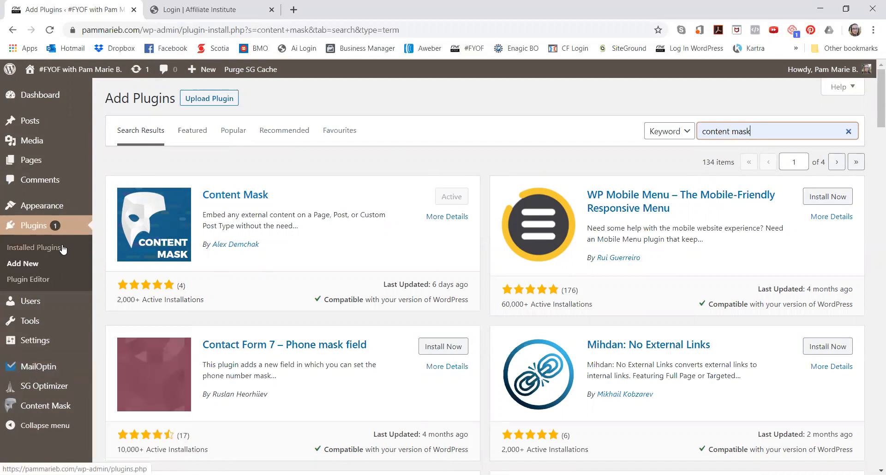
# Start a new page from the Pages list and make sure its Content Mask Settings section is expanded.
pyautogui.click(34, 160)
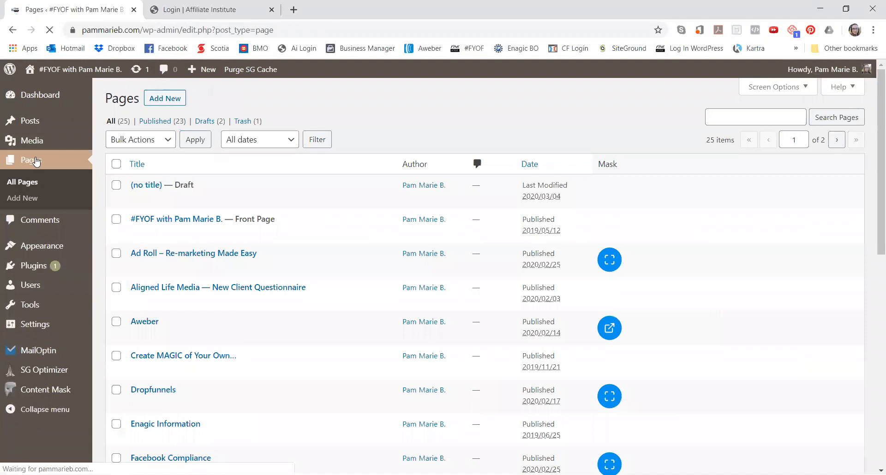
pyautogui.click(158, 99)
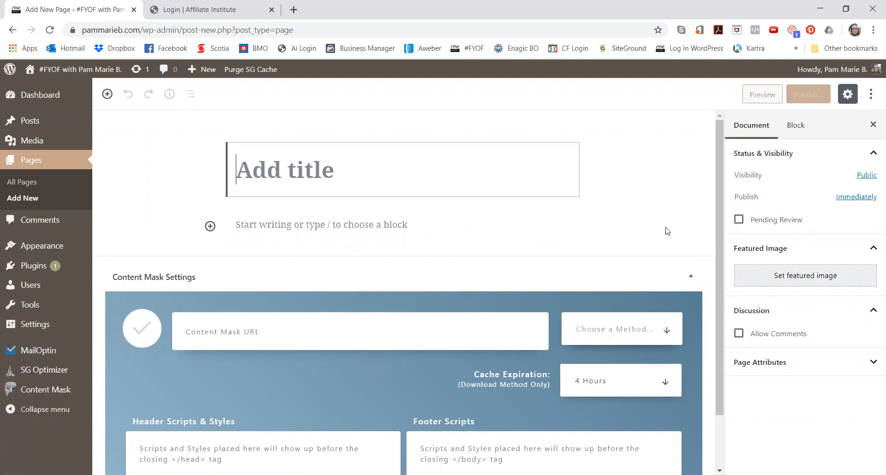
pyautogui.click(690, 275)
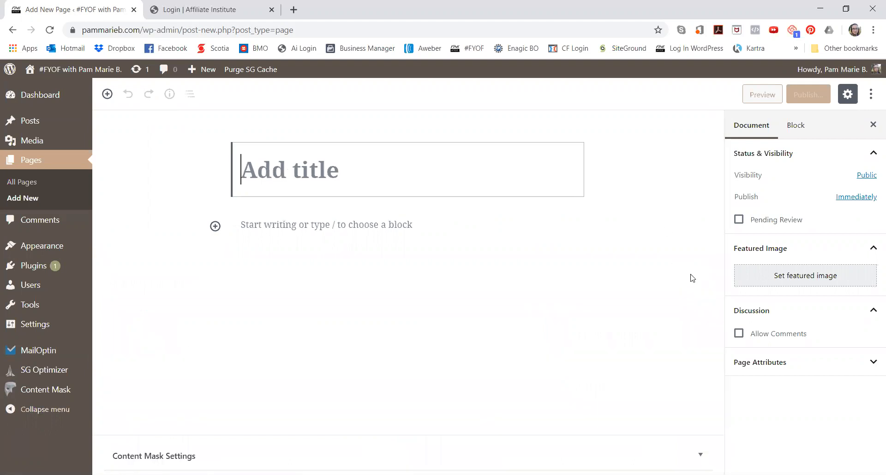
pyautogui.click(699, 455)
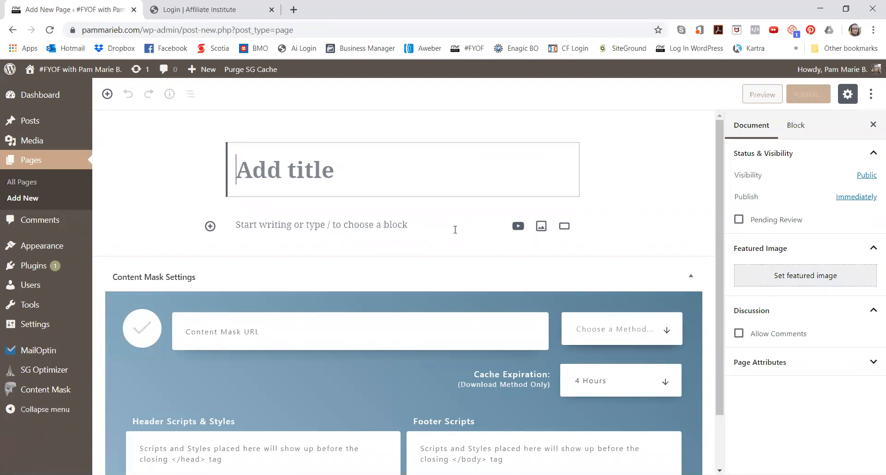
# Title the new page "Ai Playbook".
pyautogui.write('AiP')
pyautogui.press('BackSpace')
pyautogui.write('Playm')
pyautogui.press('BackSpace')
pyautogui.write('book')
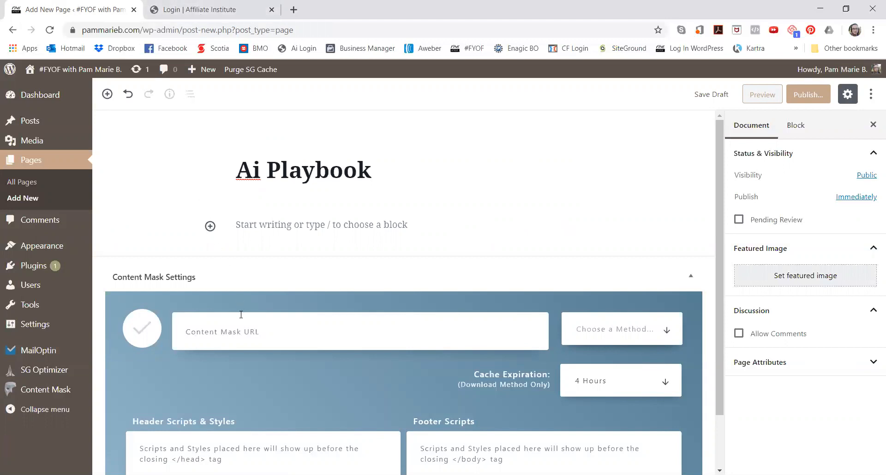
pyautogui.click(238, 330)
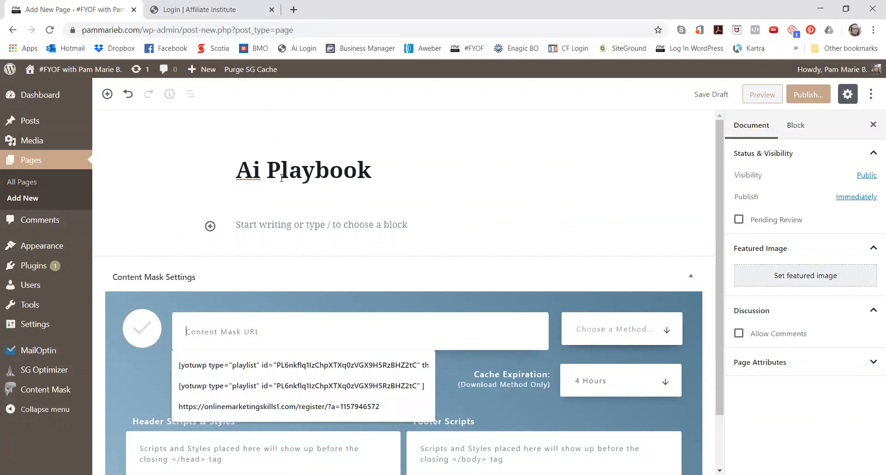
pyautogui.click(143, 230)
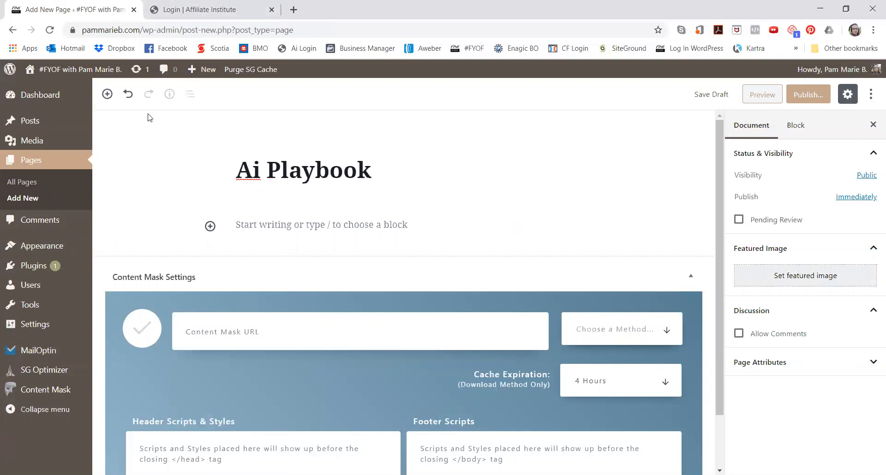
# Switch to the Affiliate Institute portal, log in with the filled-in credentials, and open the Affiliate Links page of the Affiliate Center.
pyautogui.click(171, 13)
pyautogui.click(434, 318)
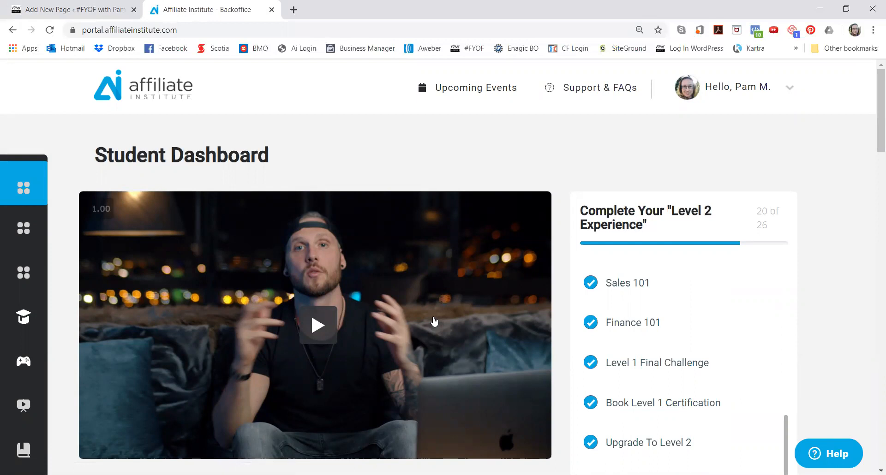
pyautogui.moveTo(48, 412)
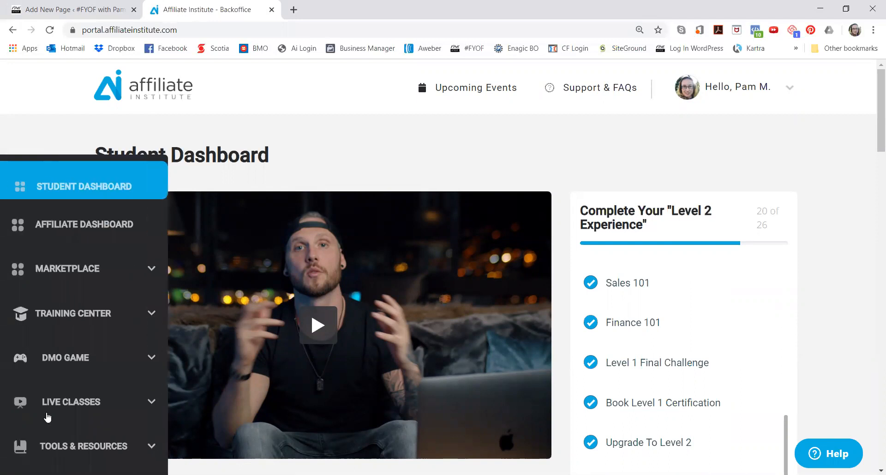
pyautogui.scroll(-5, 63, 427)
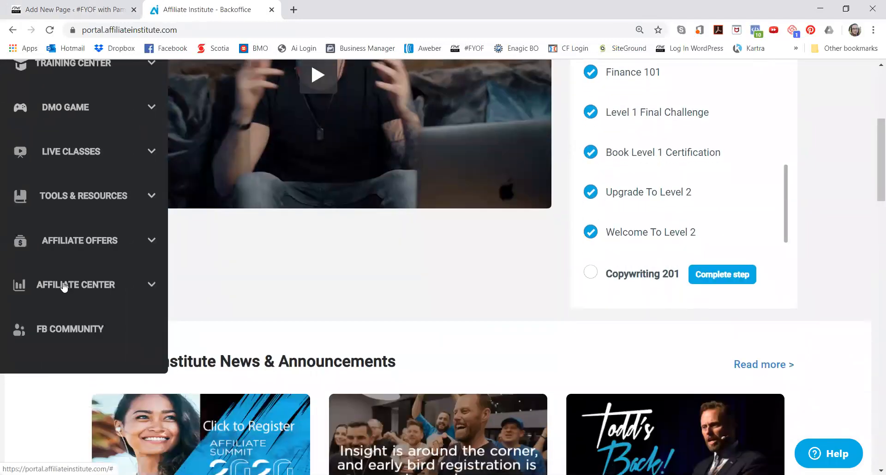
pyautogui.click(62, 286)
pyautogui.scroll(-10, 64, 287)
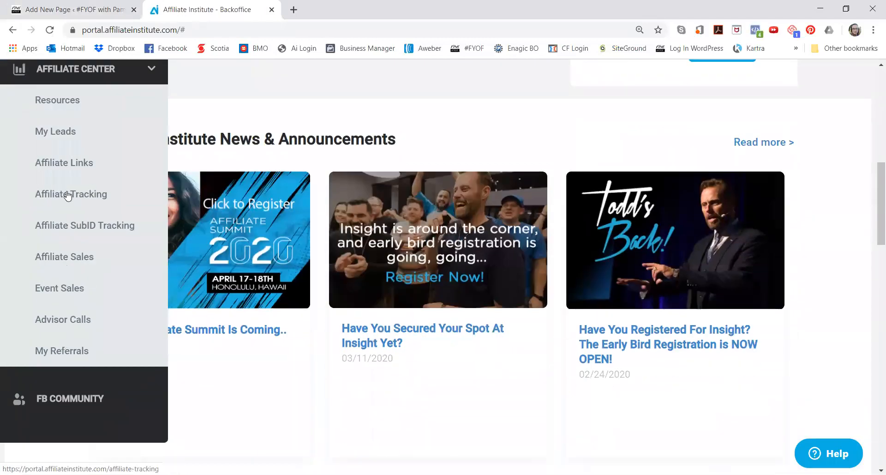
pyautogui.click(66, 164)
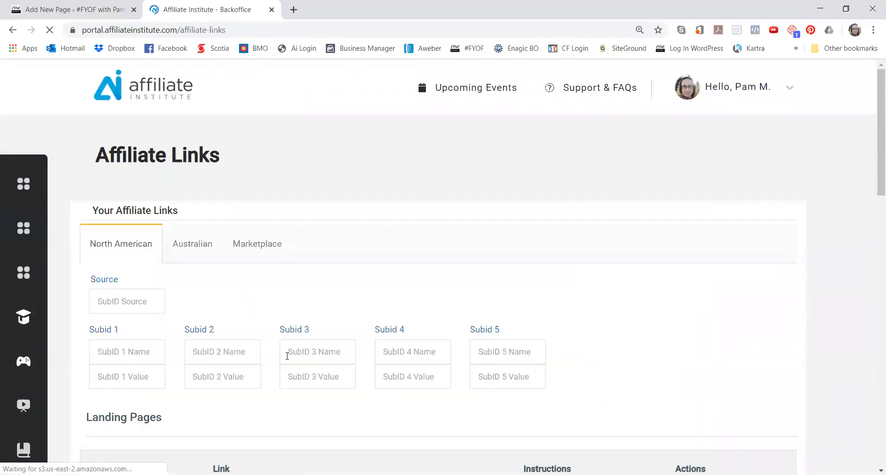
# Copy the North American Affiliate Playbook PDF Funnel link from the Landing Pages list.
pyautogui.scroll(-3, 287, 356)
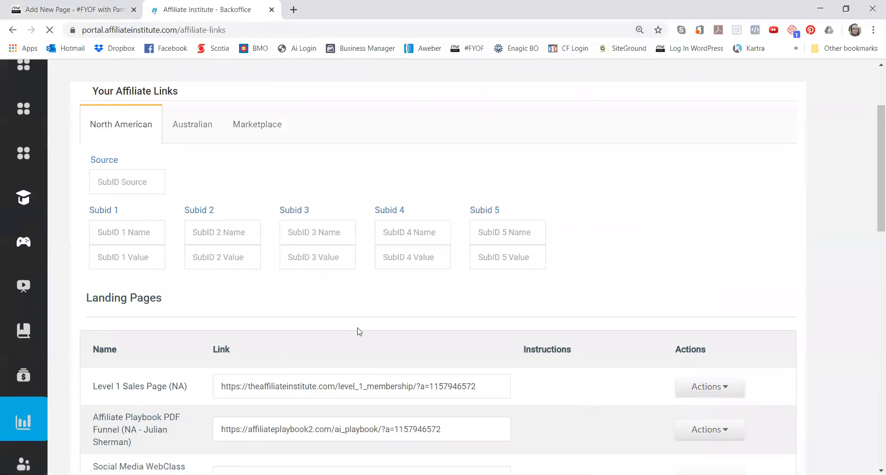
pyautogui.scroll(-6, 359, 331)
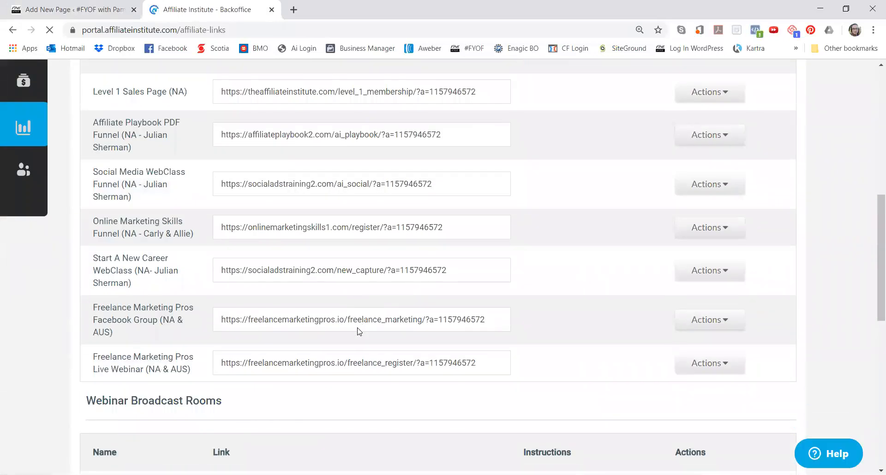
pyautogui.scroll(-3, 358, 332)
pyautogui.scroll(3, 357, 332)
pyautogui.scroll(-1, 444, 134)
pyautogui.moveTo(443, 113); pyautogui.dragTo(210, 114)
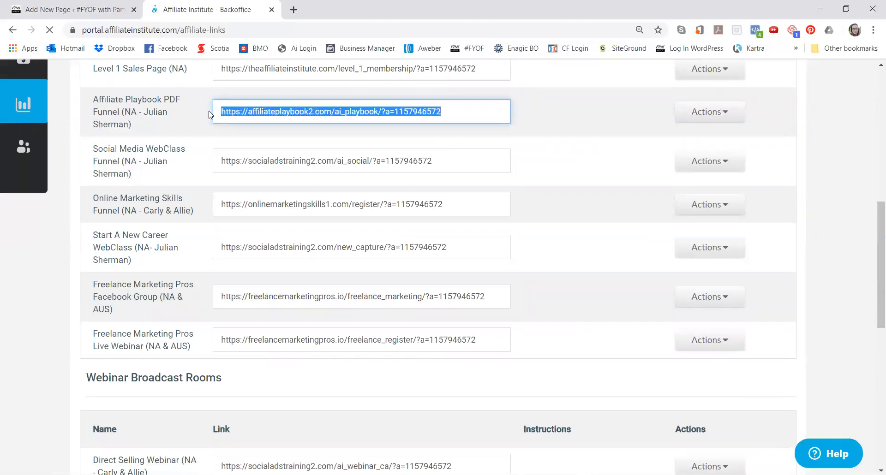
pyautogui.rightClick(246, 117)
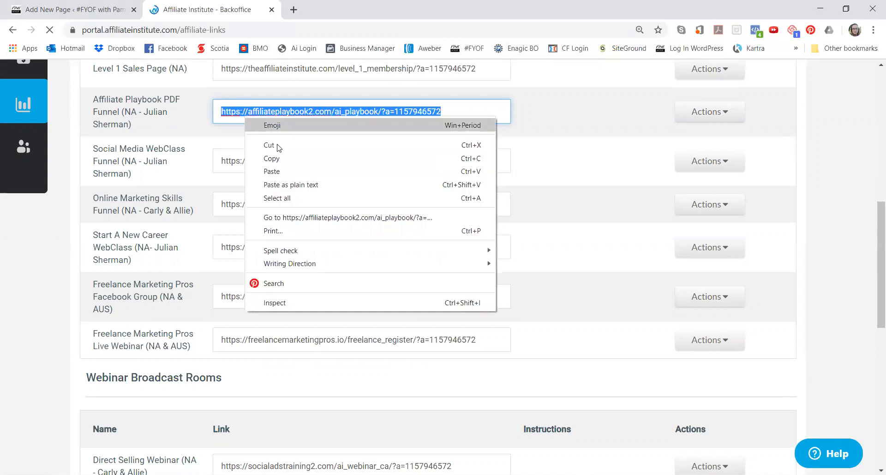
pyautogui.click(280, 158)
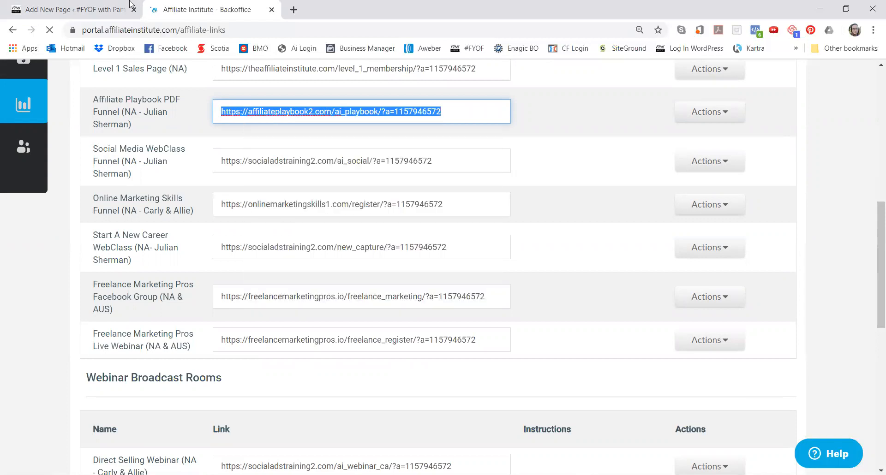
# Switch back to the WordPress Ai Playbook page and paste the copied affiliate link as its Content Mask URL.
pyautogui.click(89, 4)
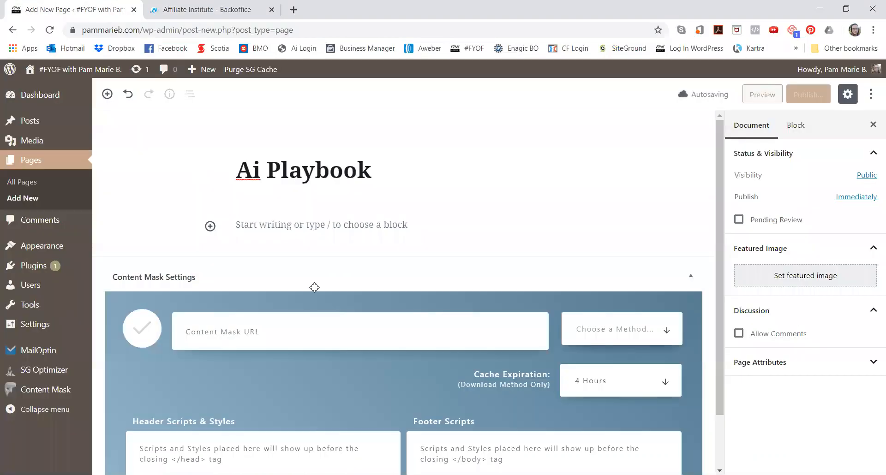
pyautogui.click(270, 329)
pyautogui.rightClick(270, 329)
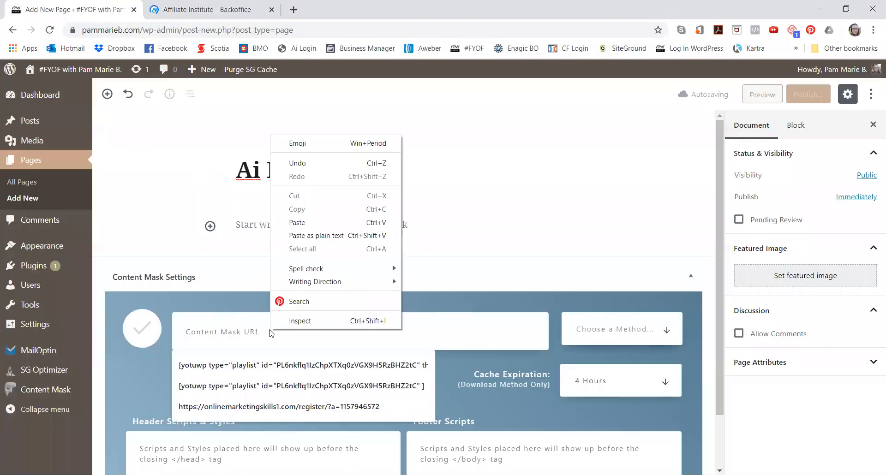
pyautogui.click(299, 222)
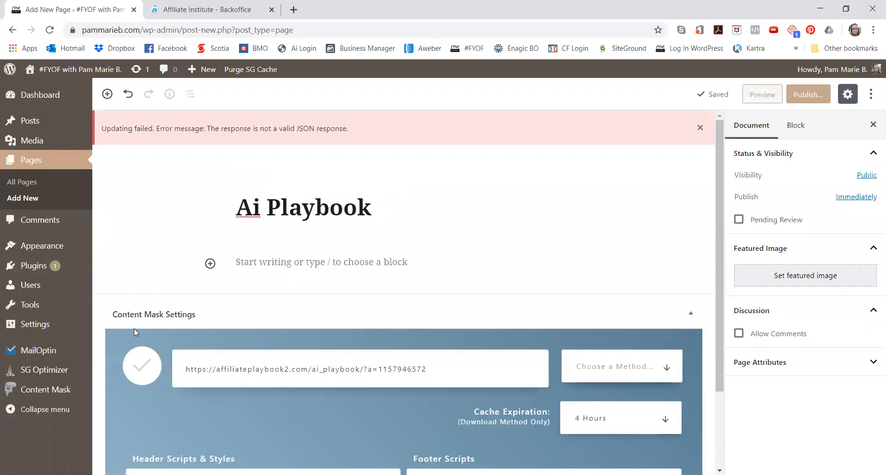
# Enable the content mask for the Ai Playbook page with the Iframe method and save the page as a draft.
pyautogui.click(142, 364)
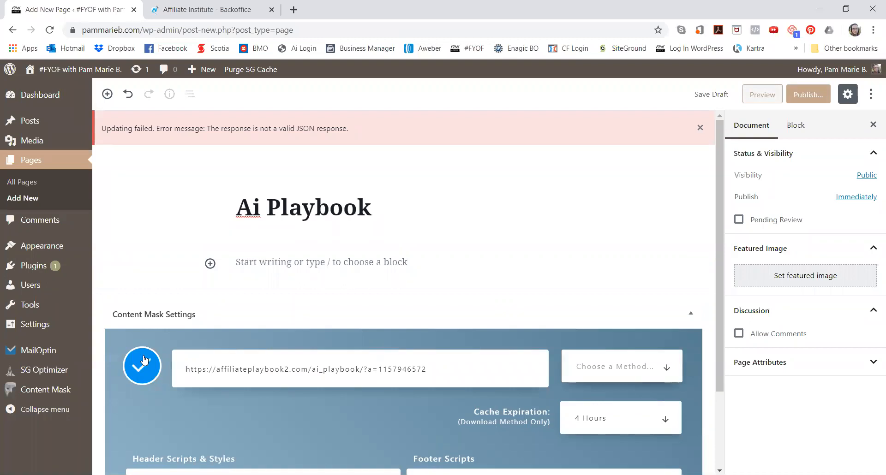
pyautogui.click(659, 370)
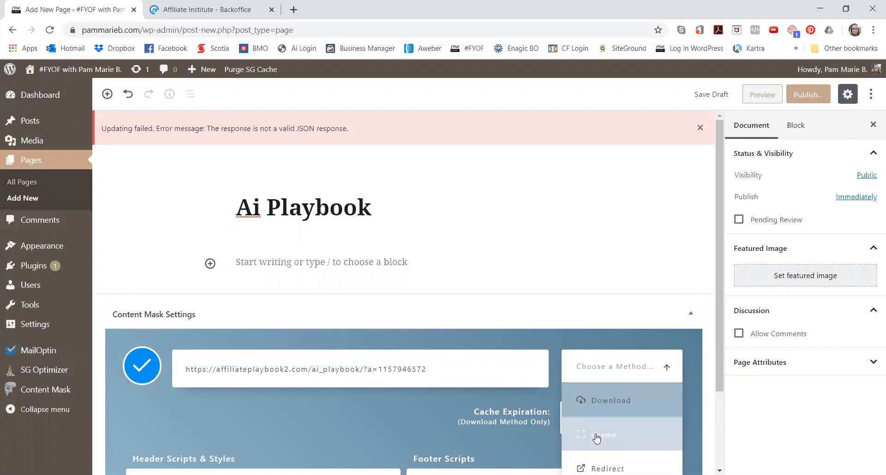
pyautogui.click(595, 438)
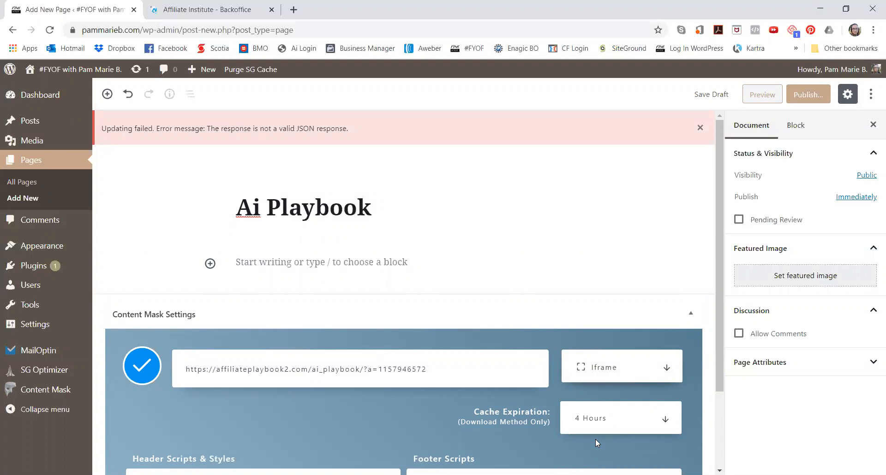
pyautogui.click(653, 367)
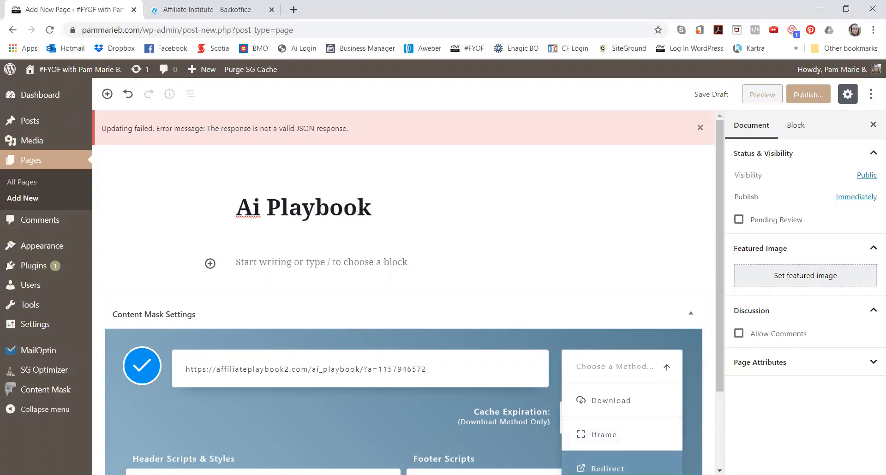
pyautogui.click(606, 443)
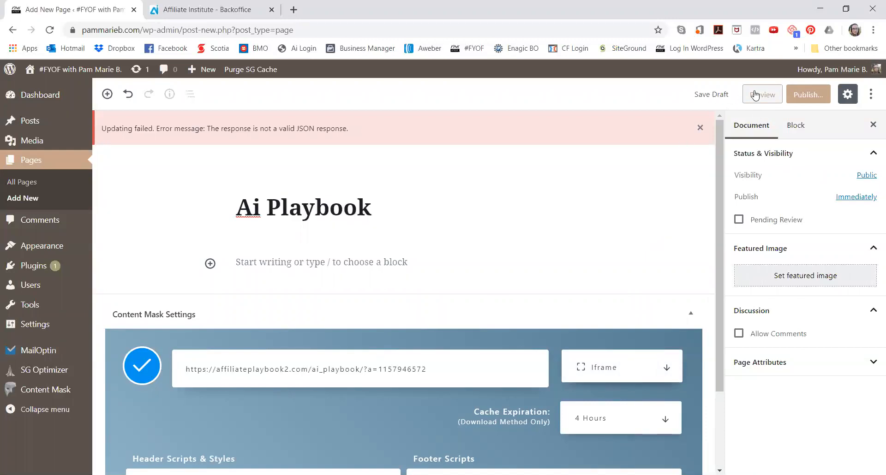
pyautogui.click(714, 94)
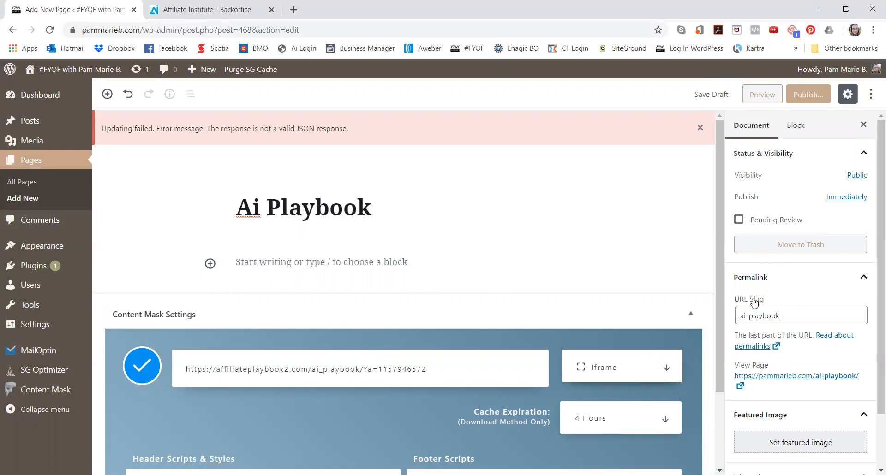
# Shorten the page's URL slug to "playbook".
pyautogui.moveTo(738, 299); pyautogui.dragTo(764, 302)
pyautogui.click(747, 315)
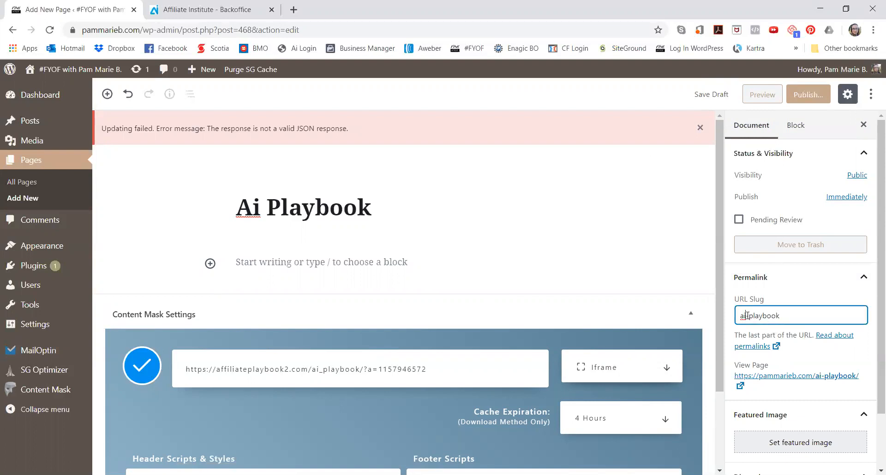
pyautogui.press('BackSpace')
pyautogui.press('BackSpace')
pyautogui.press('BackSpace')
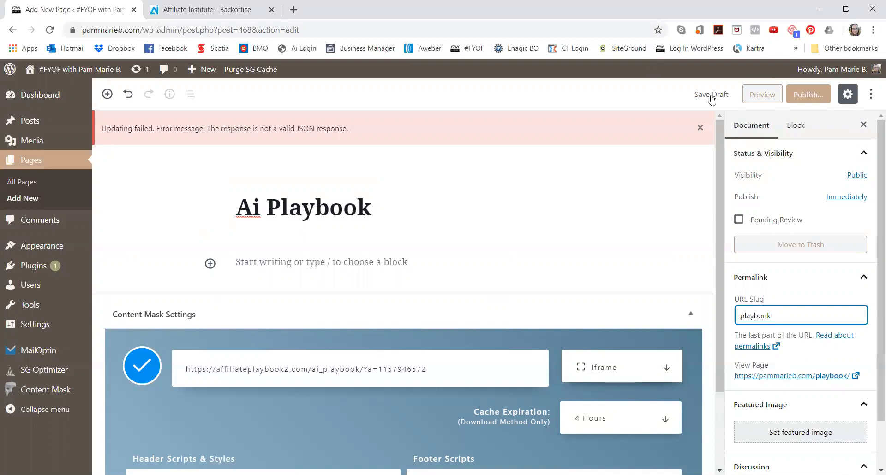
# Preview the masked Ai Playbook page and highlight its web address.
pyautogui.click(760, 95)
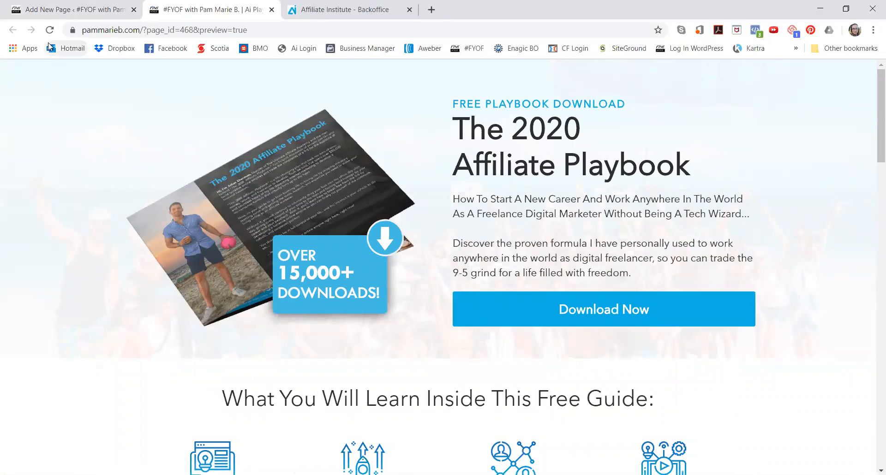
pyautogui.click(202, 20)
pyautogui.moveTo(202, 20); pyautogui.dragTo(68, 43)
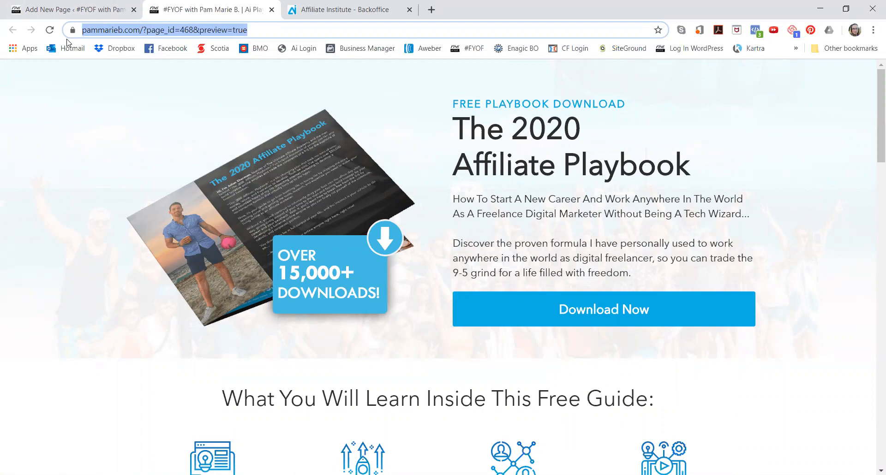
# Return to the WordPress admin, find the published Playbook page in the list of all pages, and view it live.
pyautogui.click(84, 4)
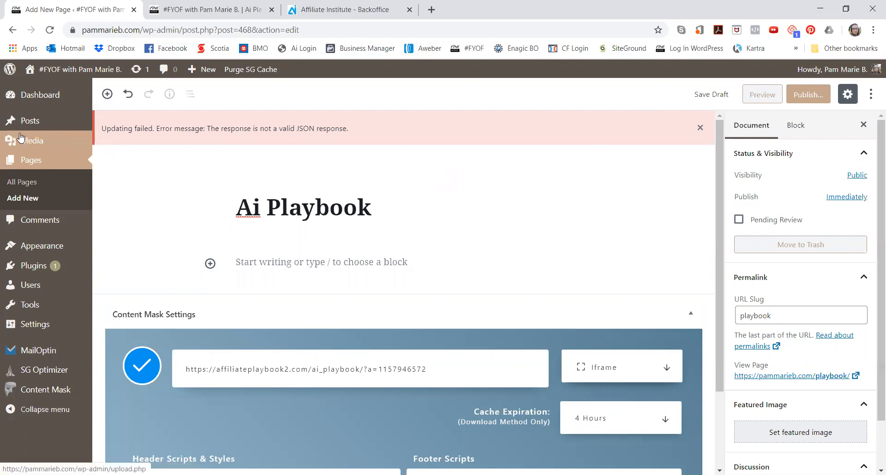
pyautogui.click(27, 163)
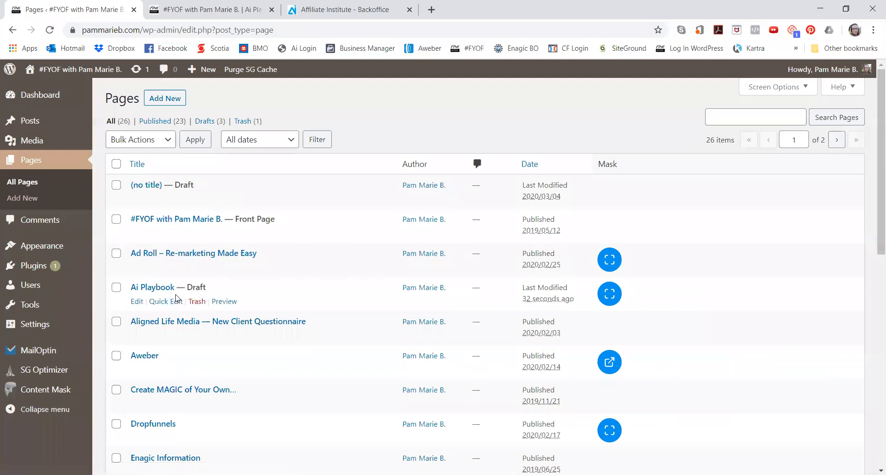
pyautogui.scroll(-7, 175, 299)
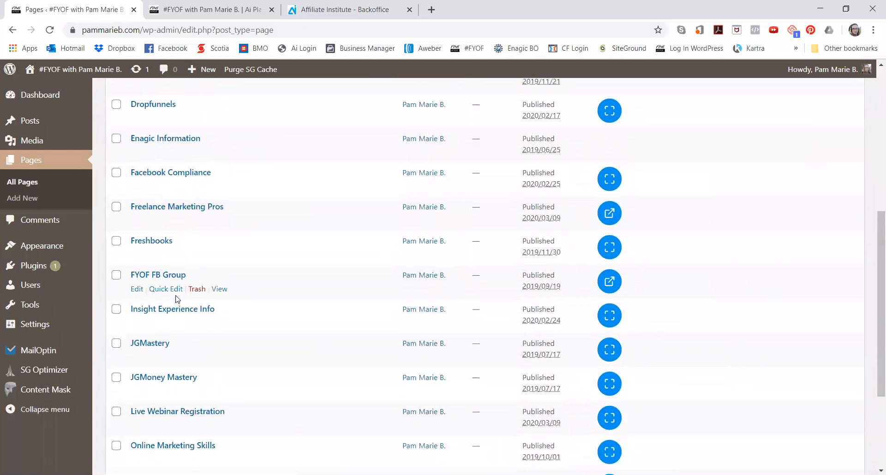
pyautogui.scroll(-4, 175, 298)
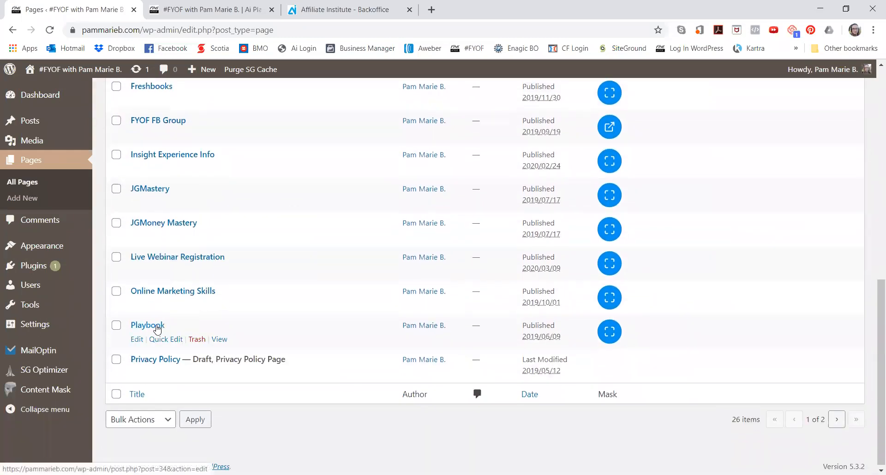
pyautogui.click(218, 341)
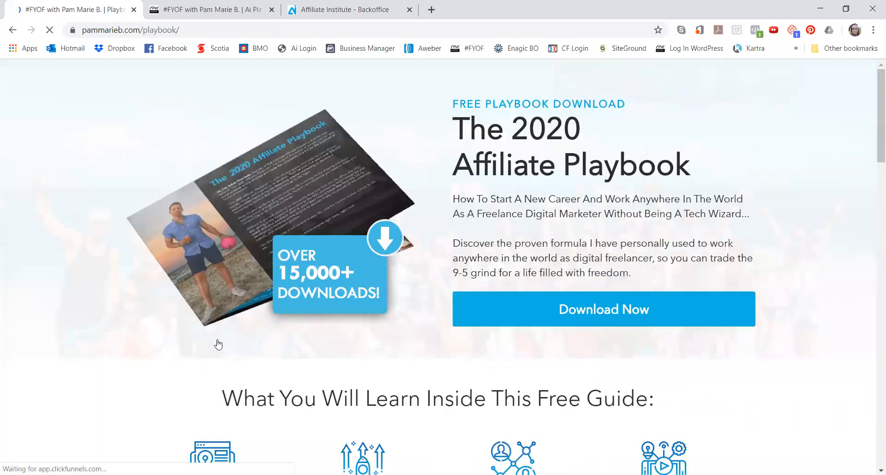
# Compare the live Playbook page's address with the original funnel link in the Affiliate Institute portal, ending back on the live page.
pyautogui.click(194, 30)
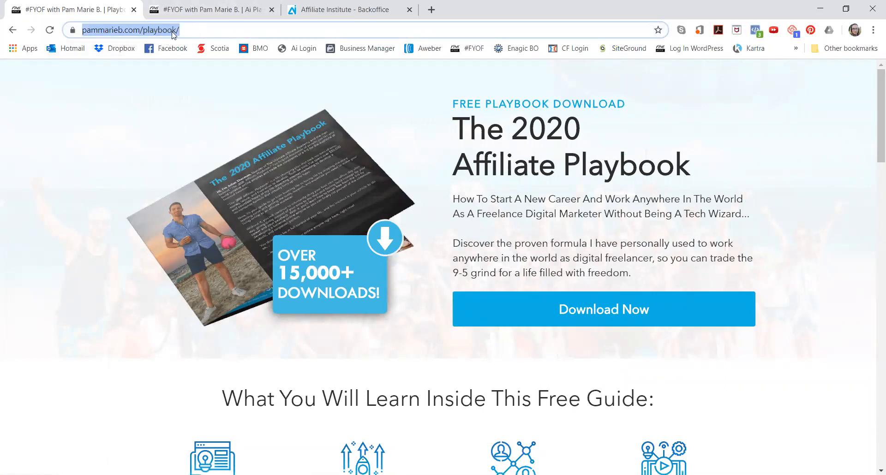
pyautogui.click(321, 8)
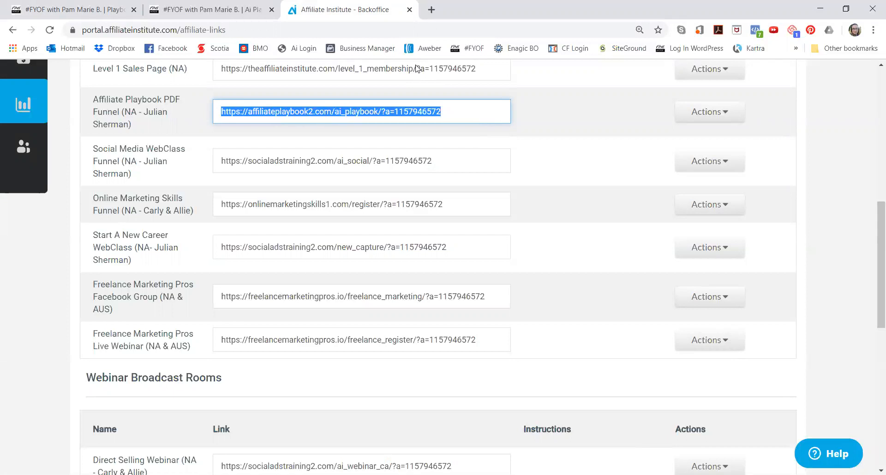
pyautogui.click(74, 12)
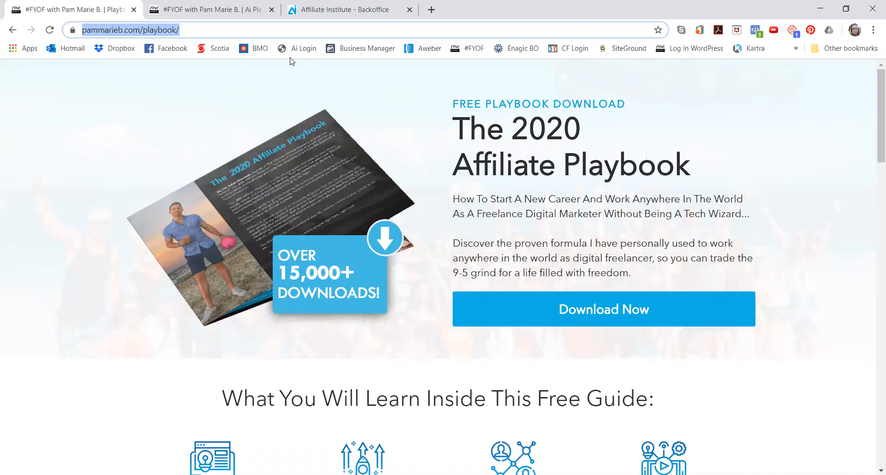
# Open the #FYOF website's home page, test its "Join my NEW Facebook Group!" link, and return to the home page, dismissing the subscription pop-ups.
pyautogui.click(471, 48)
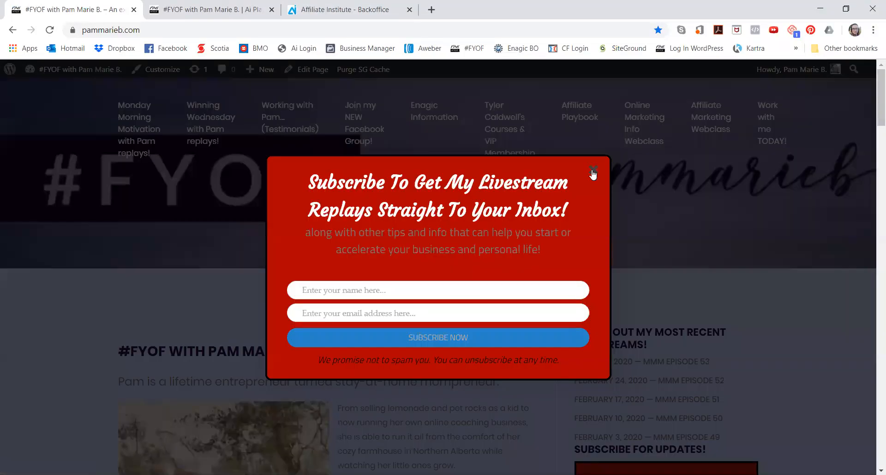
pyautogui.click(593, 172)
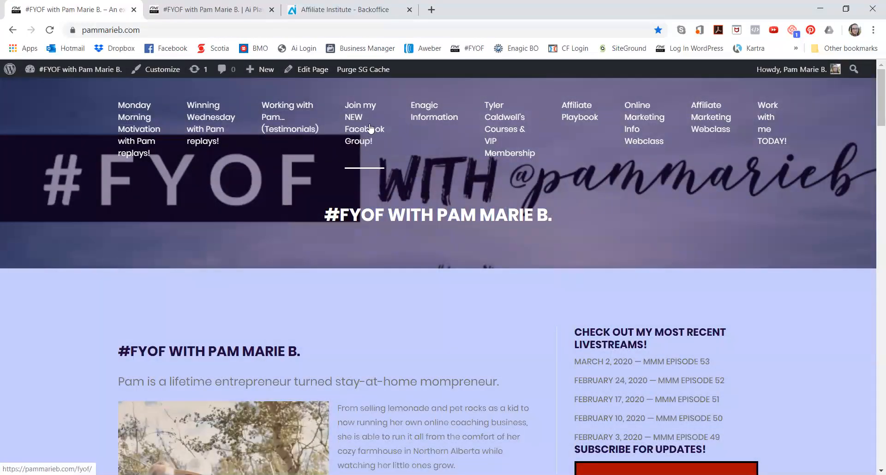
pyautogui.click(370, 128)
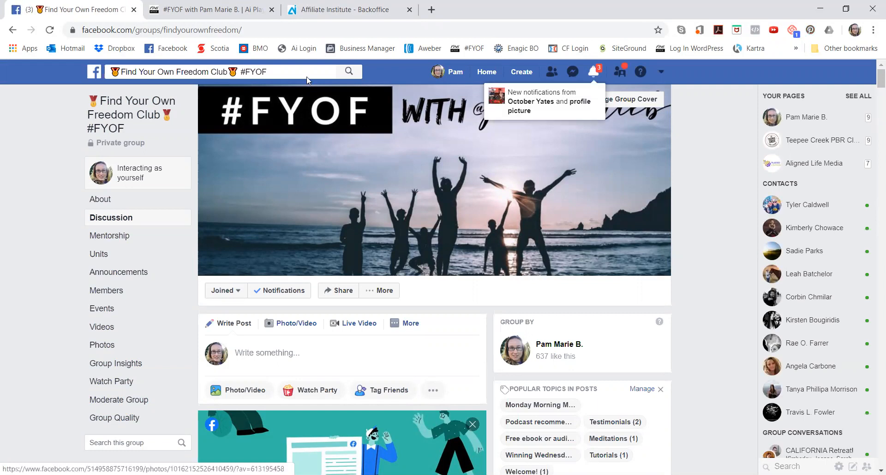
pyautogui.click(13, 31)
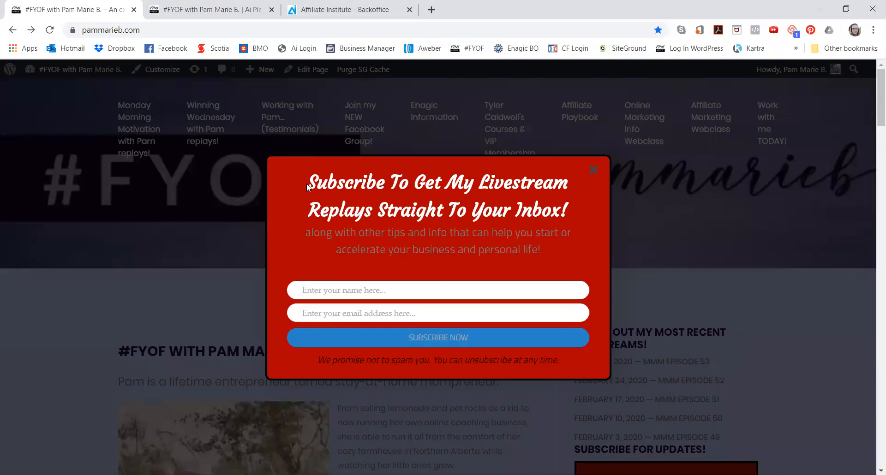
pyautogui.click(593, 170)
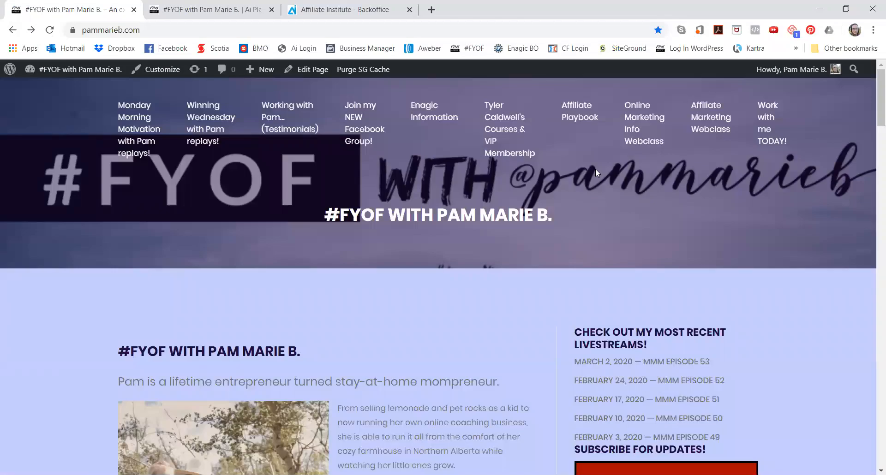